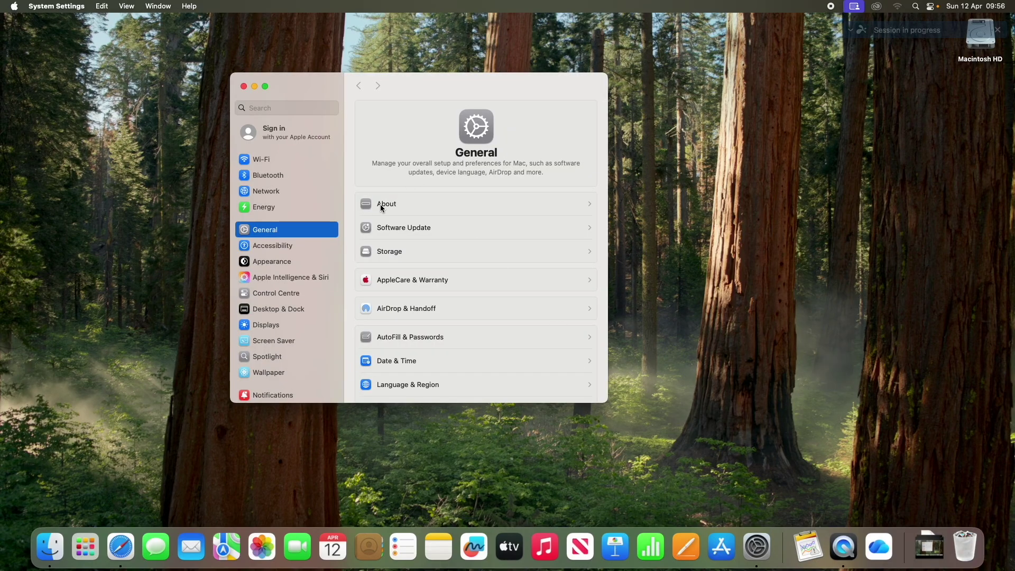
Start the macOS Tahoe 26.4.1 upgrade immediately, accepting the licence agreement and entering the administrator account password
click(419, 227)
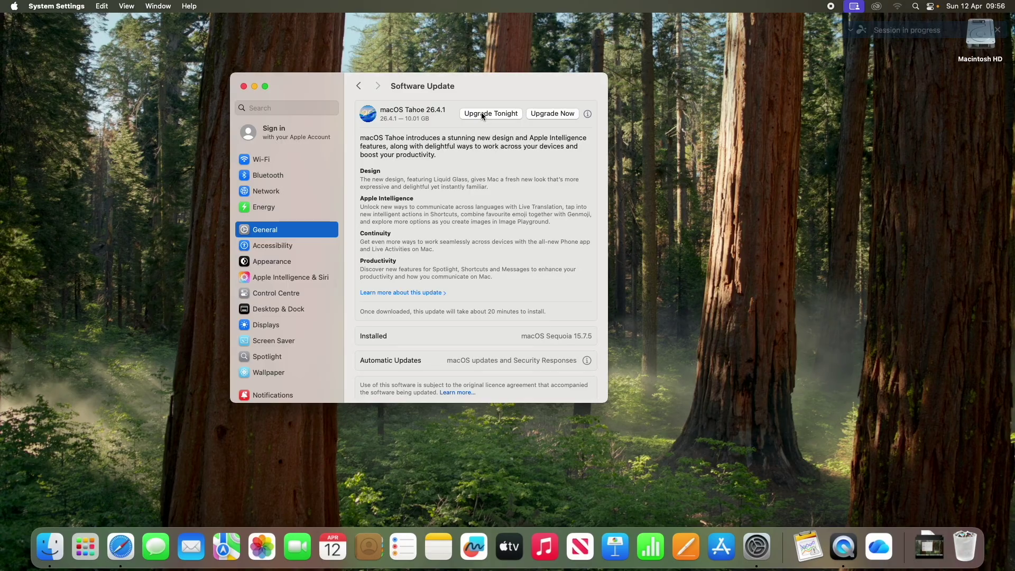
click(554, 114)
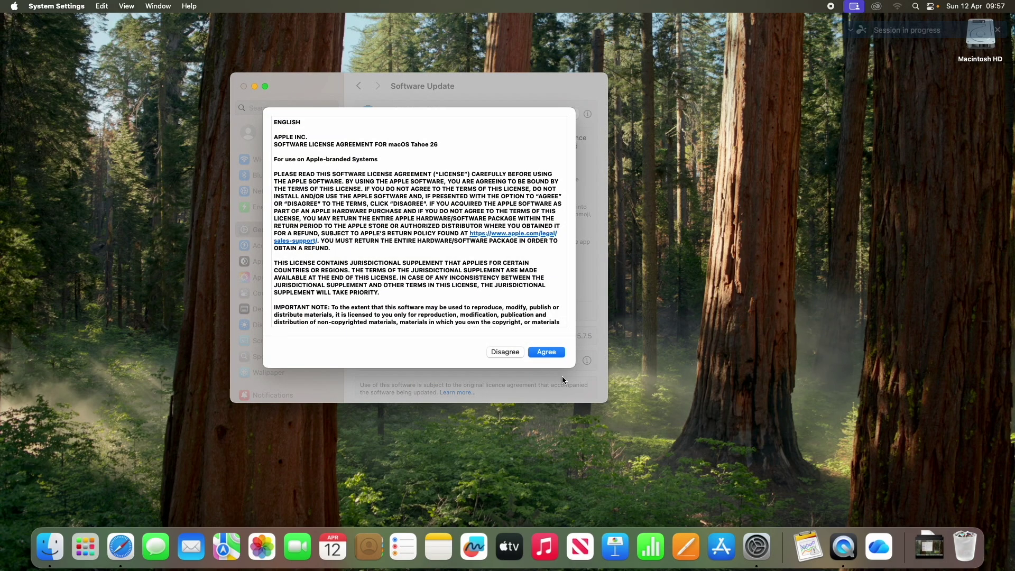
click(554, 352)
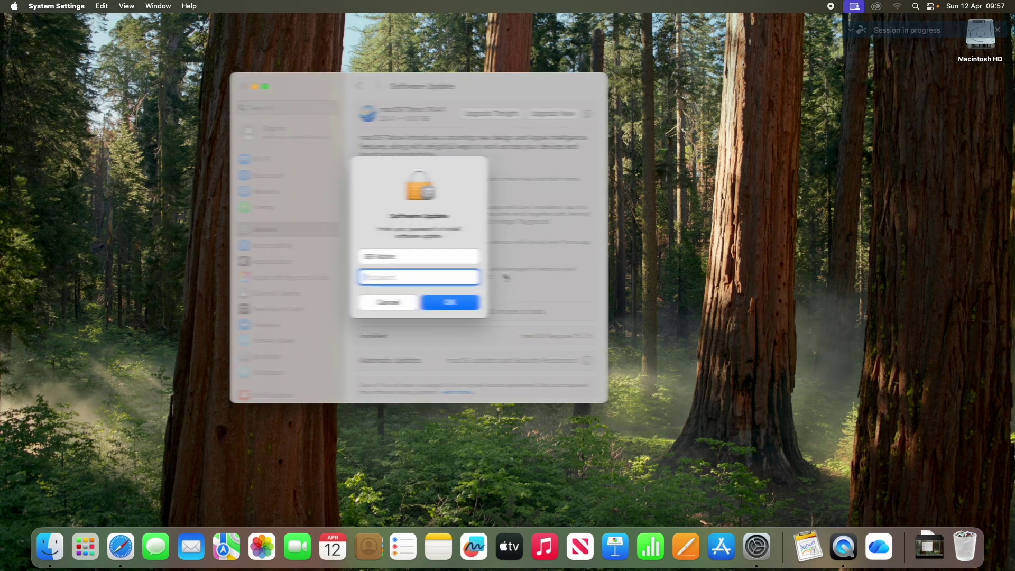
text(********)
key(Return)
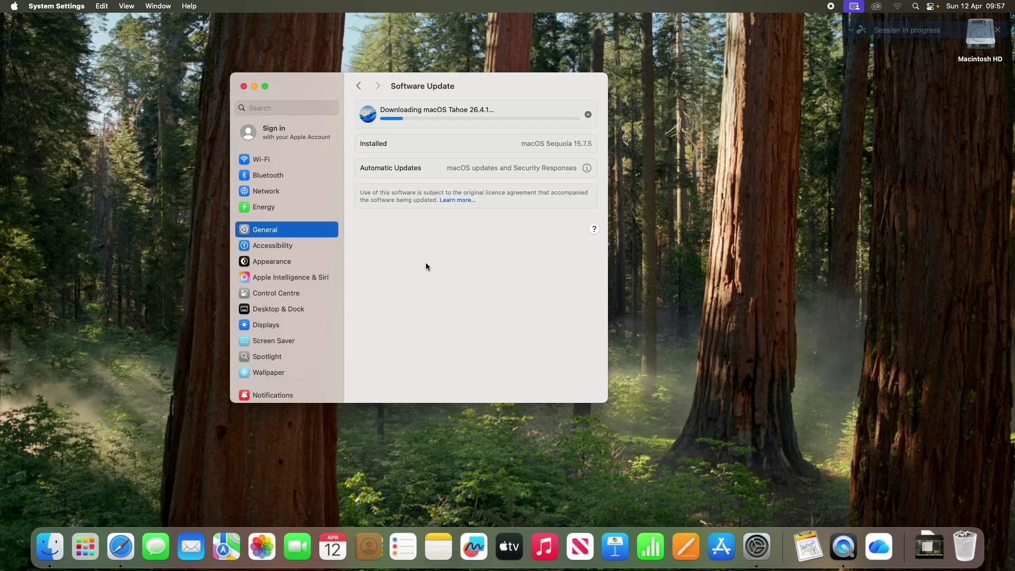
drag(484, 80, 374, 71)
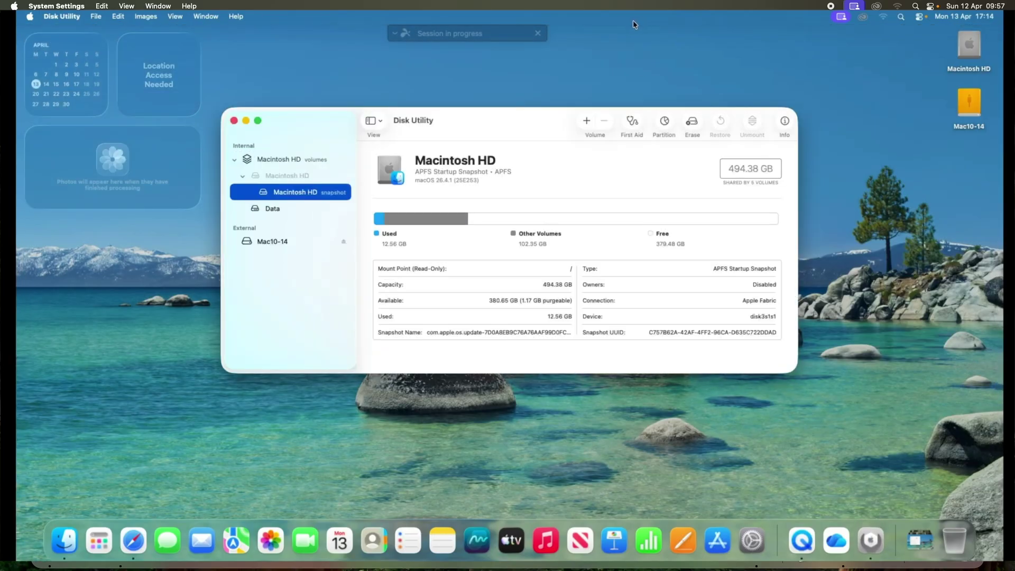
Erase the external Mac10-14 disk as Mac OS Extended (Journaled) under the name Time Machine and close Disk Utility
click(298, 239)
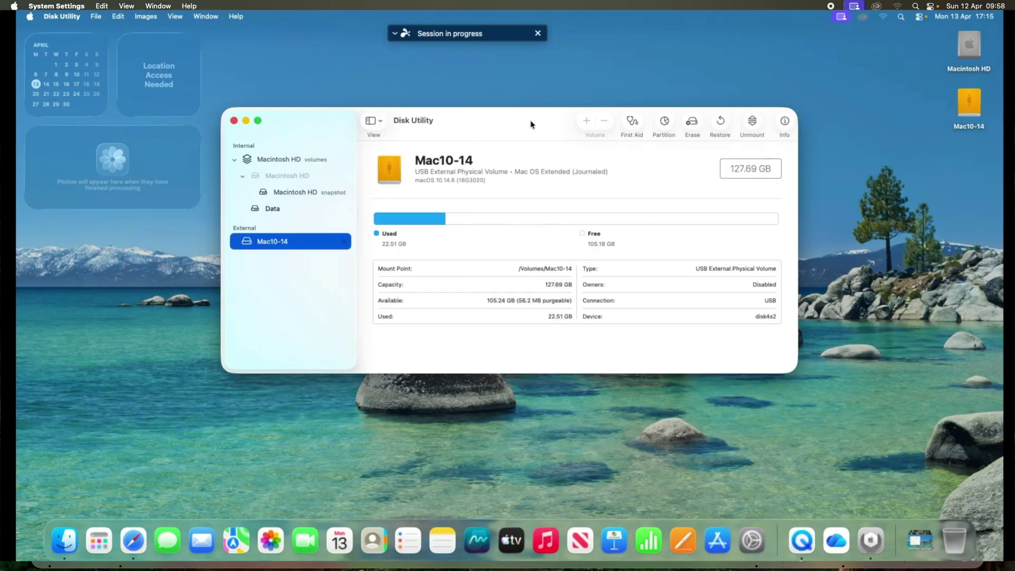
click(692, 123)
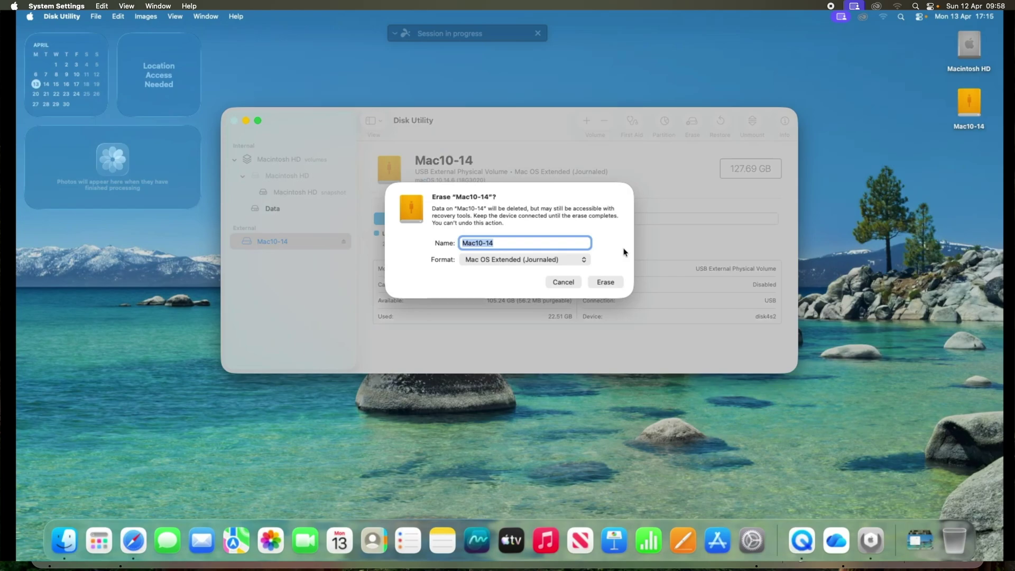
text(Time Machine)
click(604, 282)
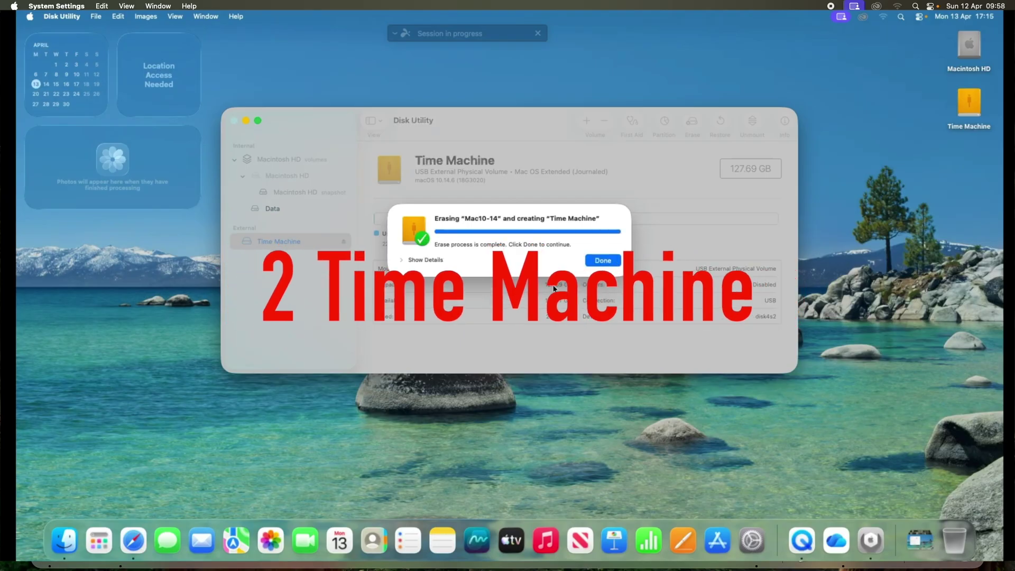
key(Return)
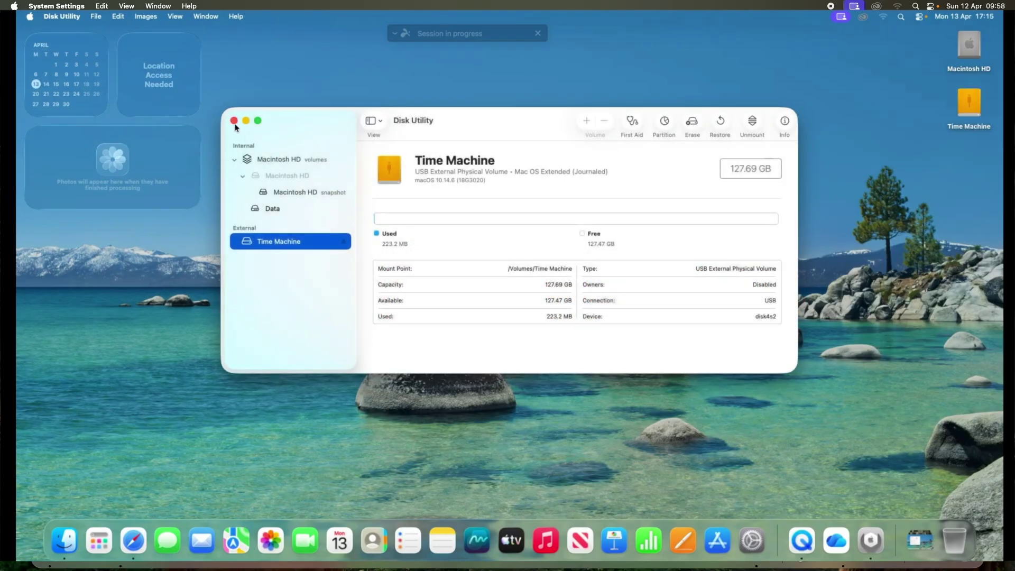
click(234, 121)
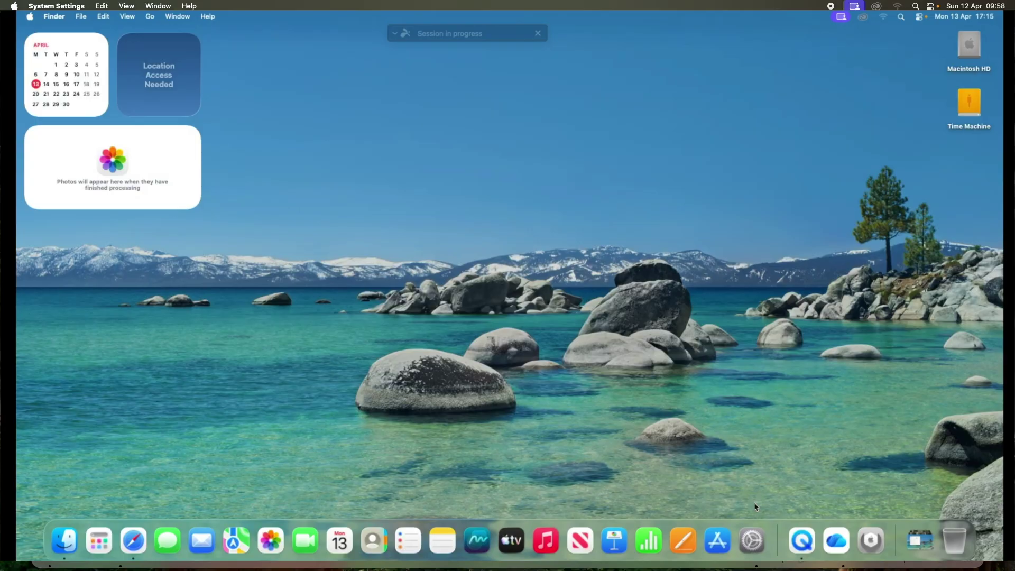
Open System Settings, search for time machine and show the Time Machine settings
click(760, 522)
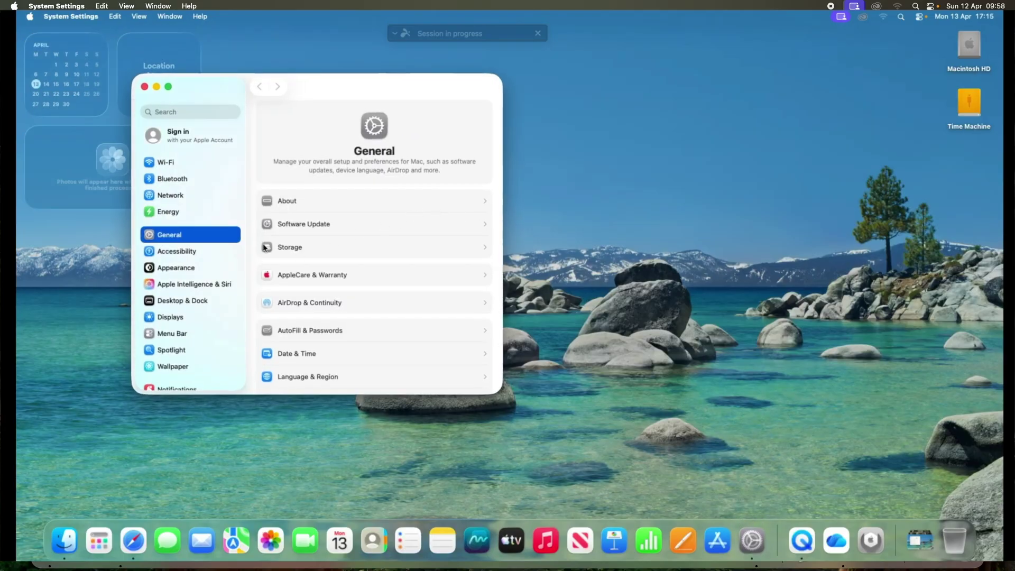
click(203, 114)
text(time )
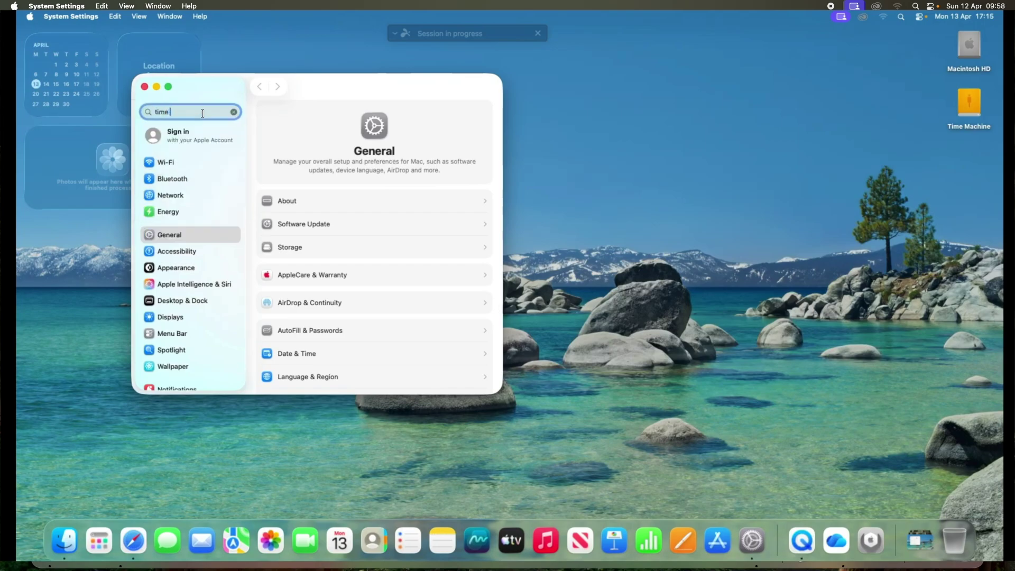
text(machine)
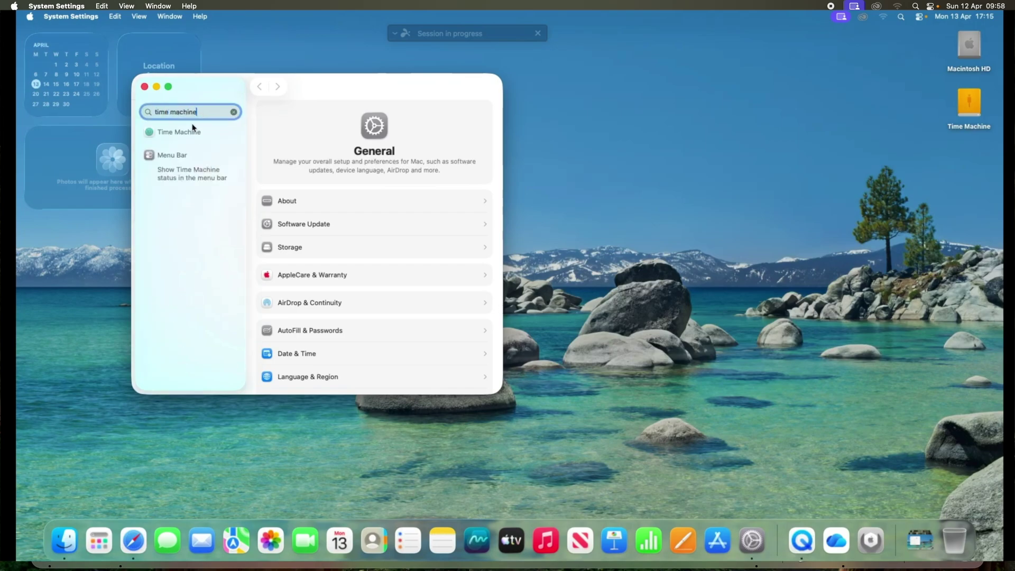
click(178, 136)
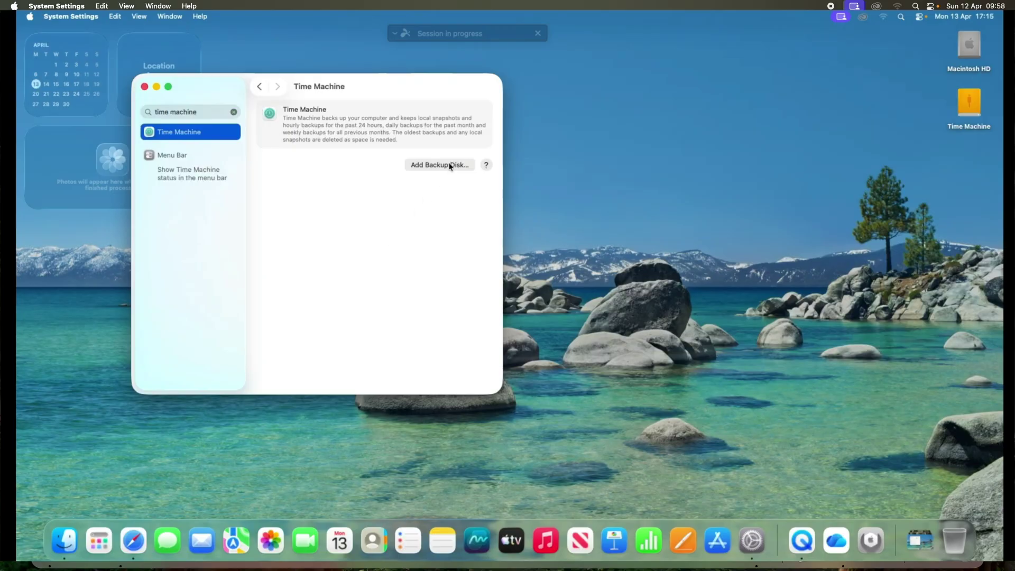
Set up the Time Machine disk as a backup disk with encryption off and no disk usage limit
click(451, 165)
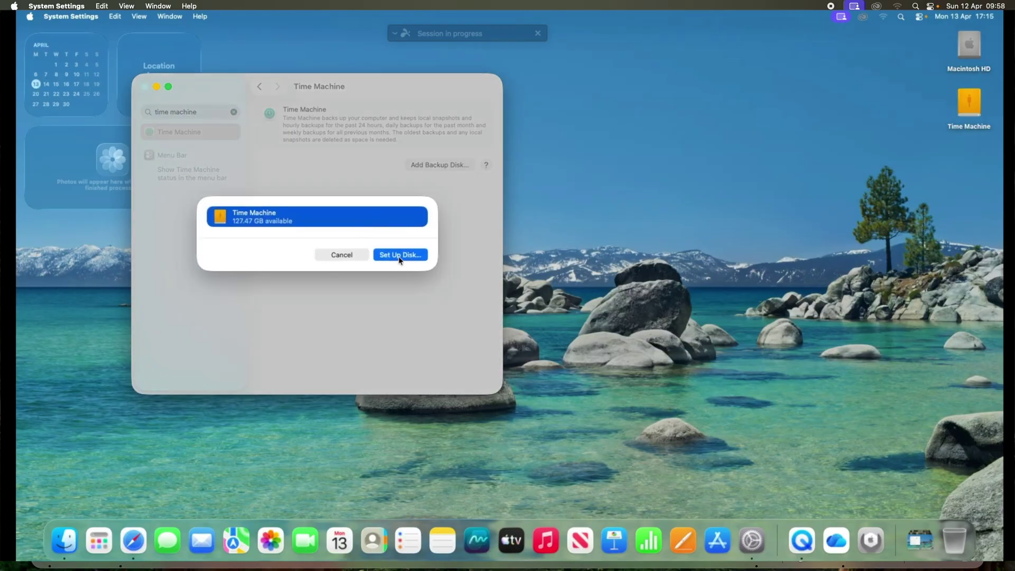
click(394, 258)
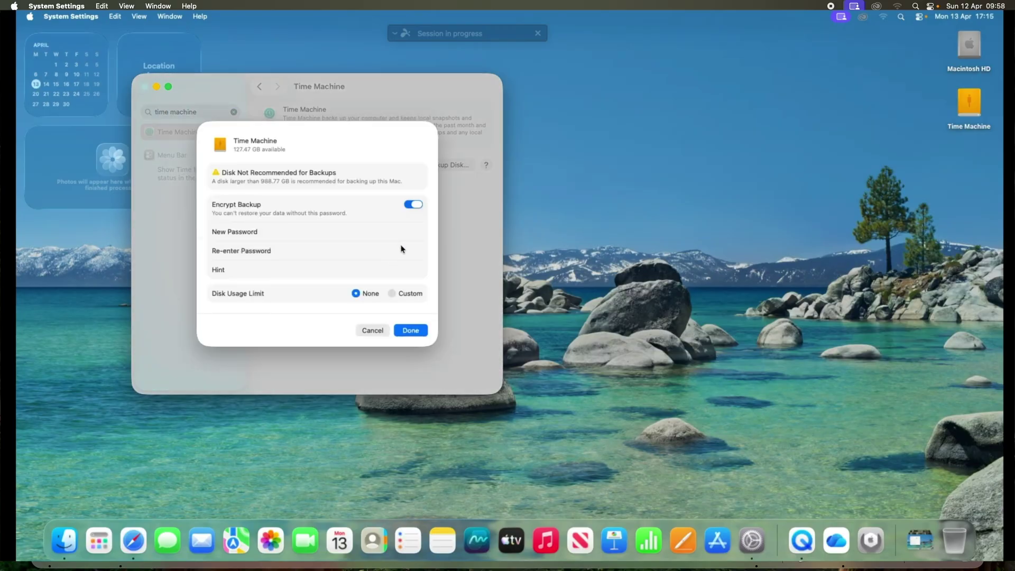
click(413, 205)
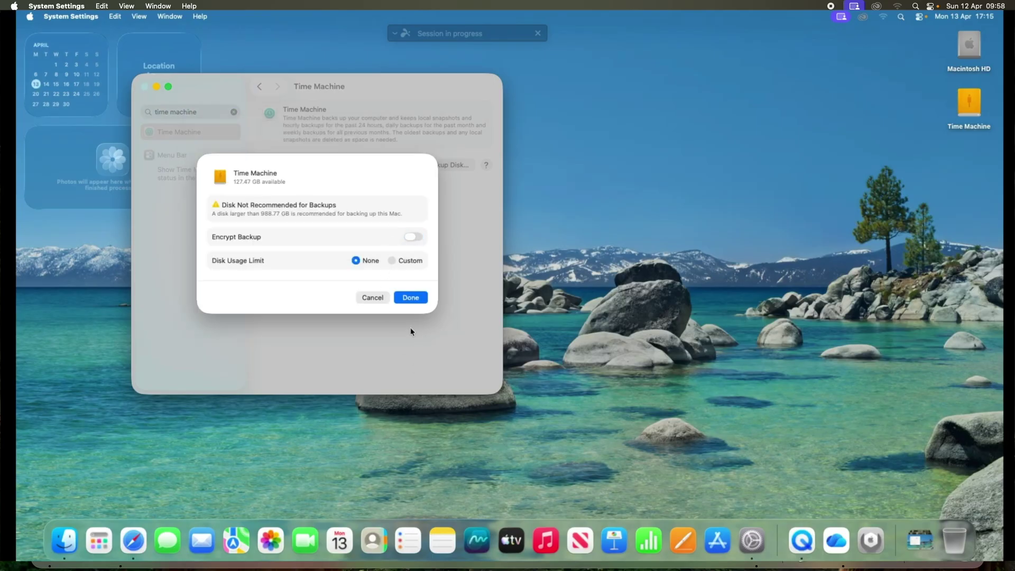
click(411, 299)
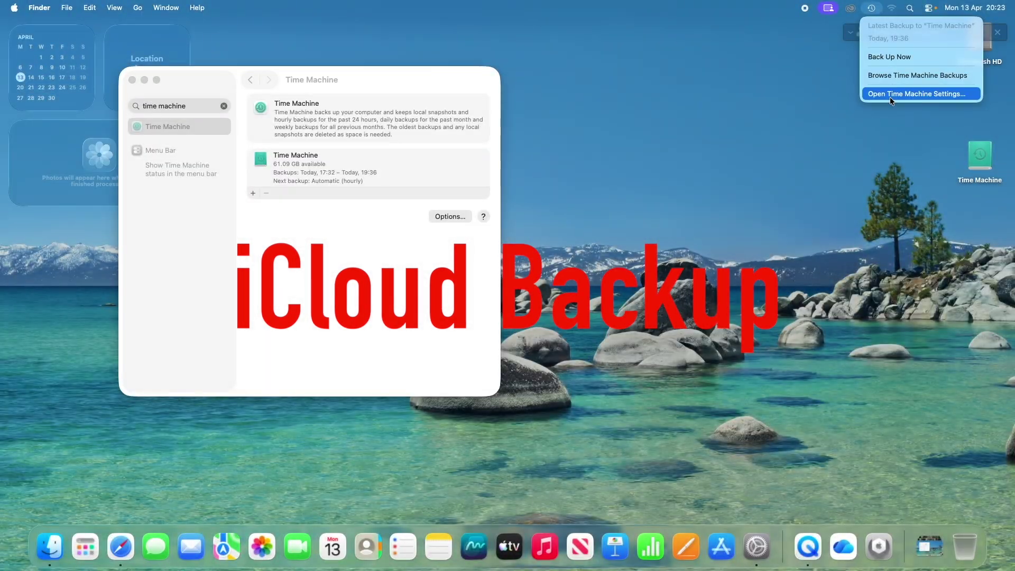
Clear the settings search and start an immediate Time Machine backup
click(224, 105)
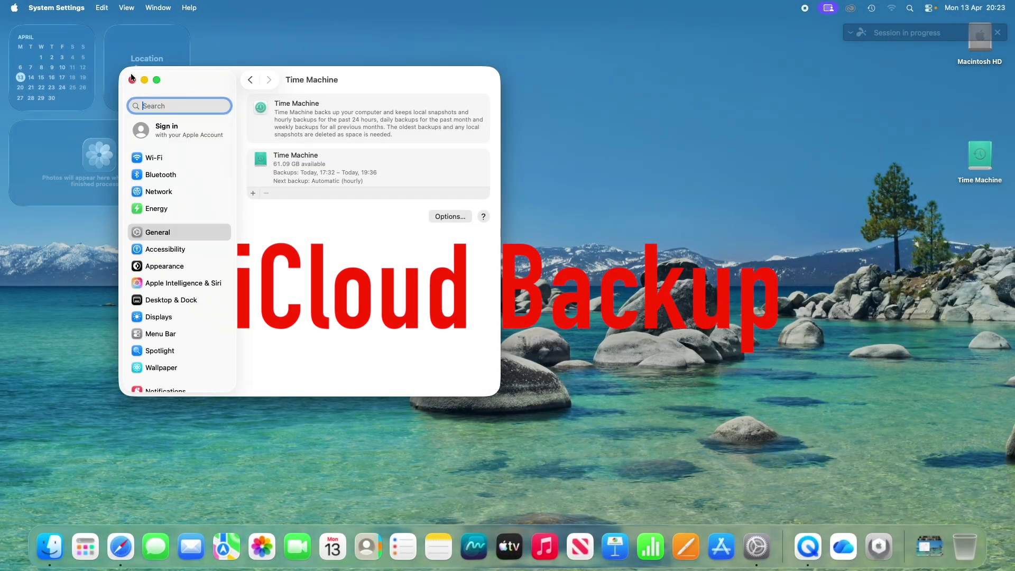
click(980, 153)
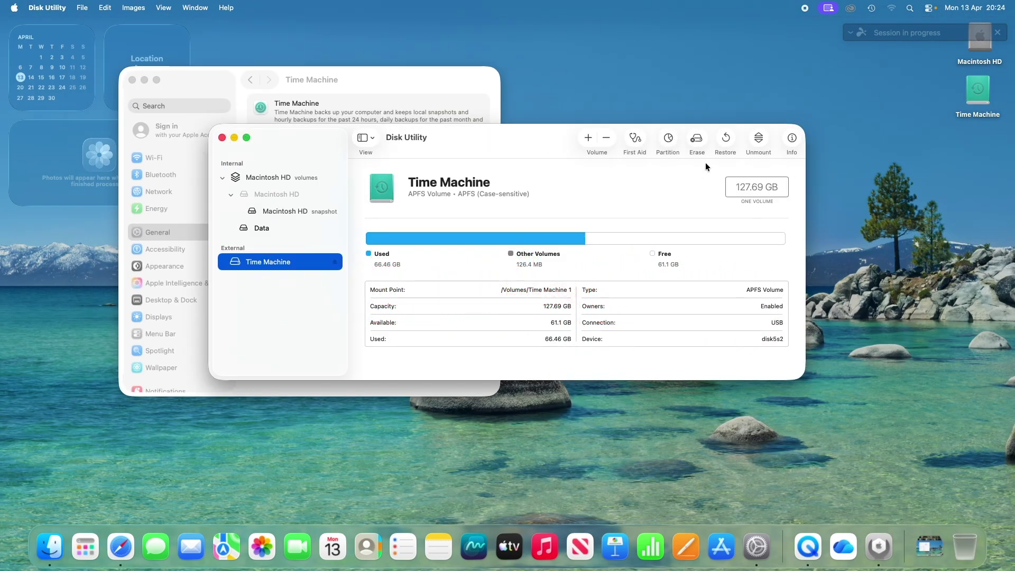
key(super+q)
click(871, 8)
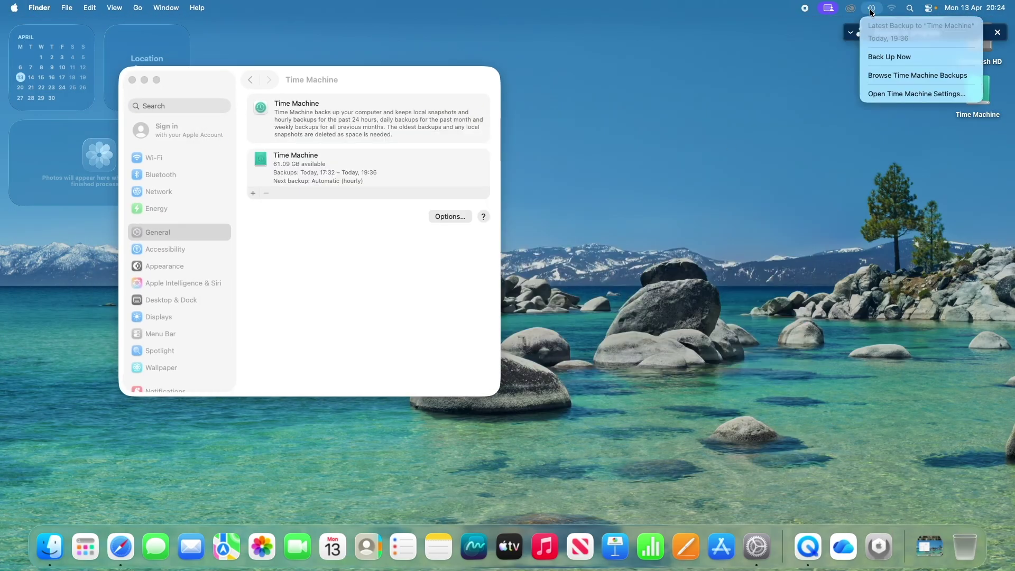
click(889, 59)
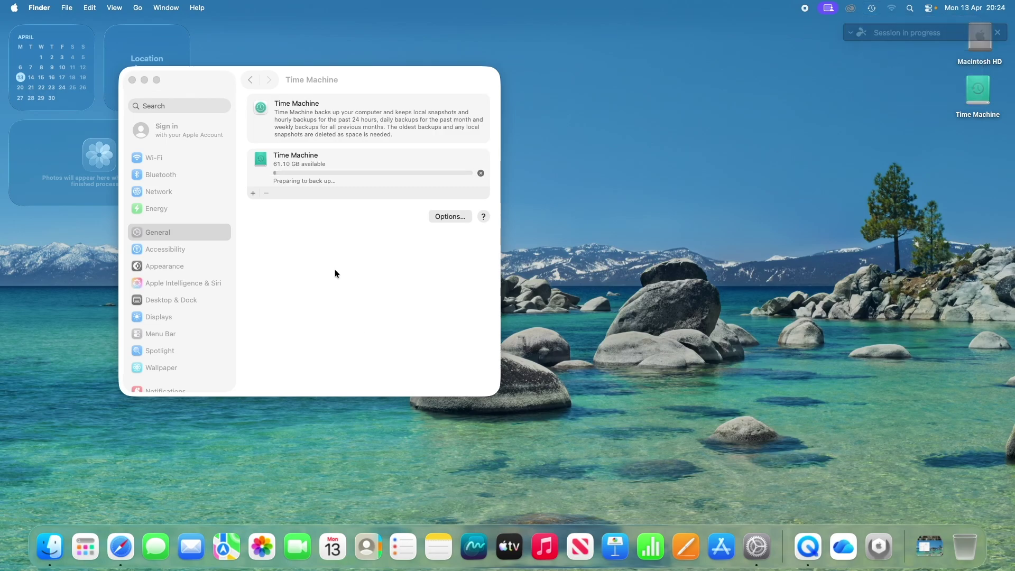
click(872, 7)
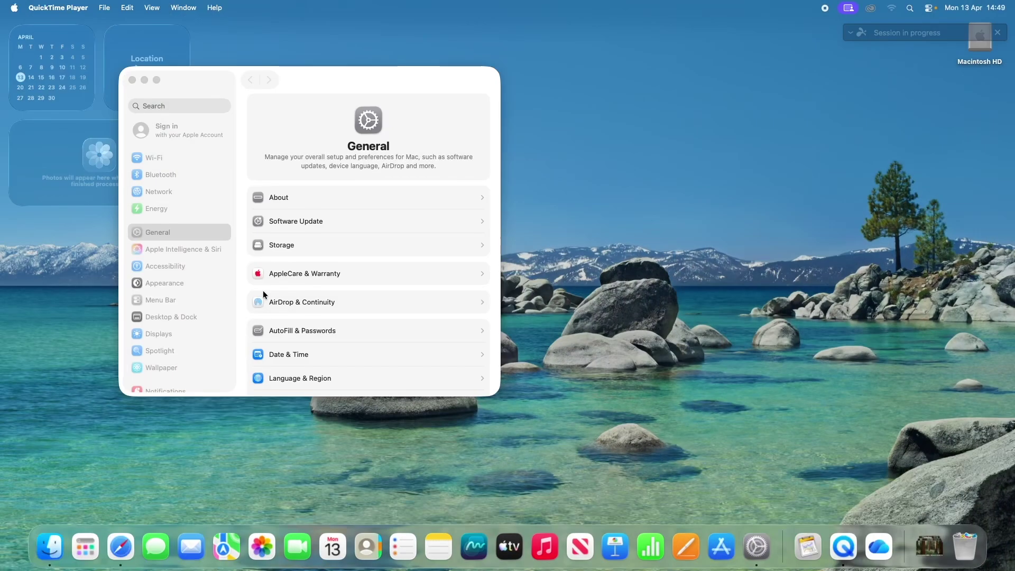
Review the Mac's About information and Software Update status, and close System Settings
click(252, 89)
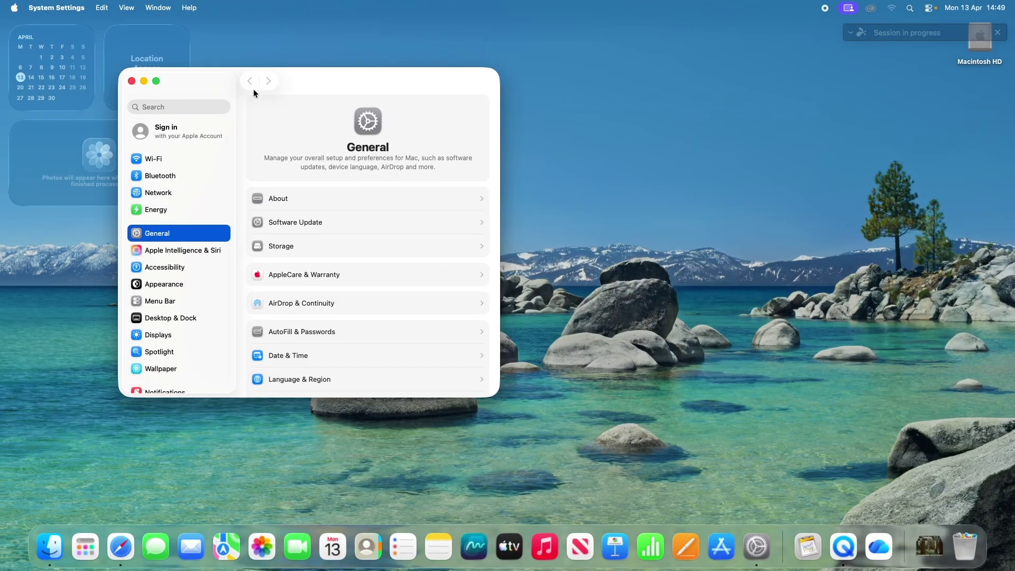
click(290, 199)
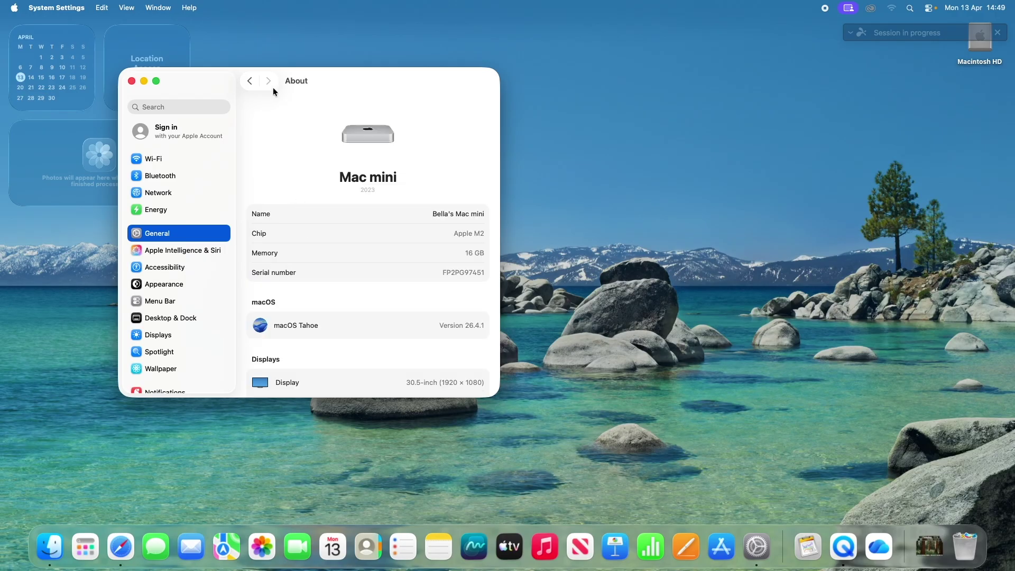
click(250, 81)
click(336, 219)
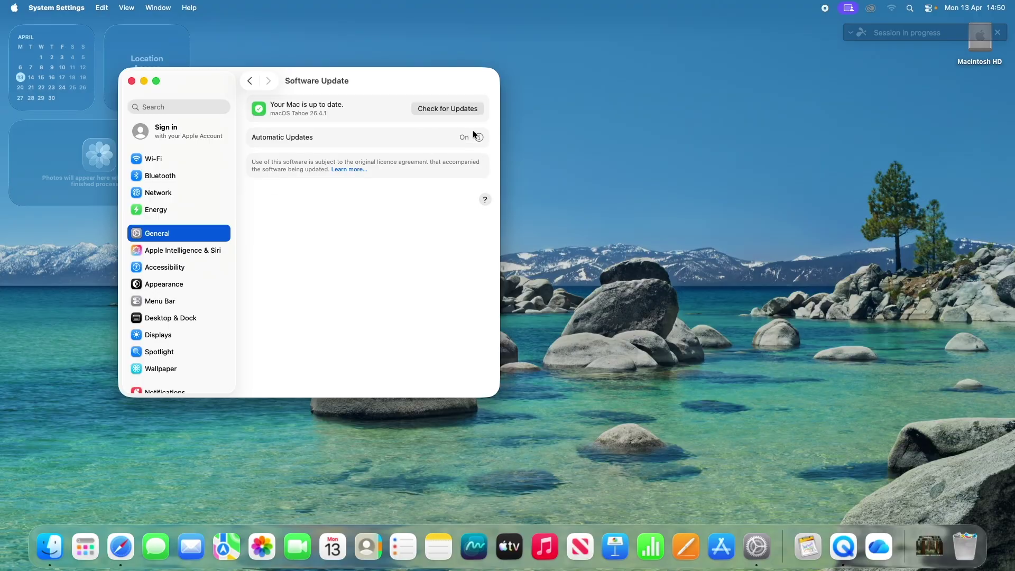
click(132, 80)
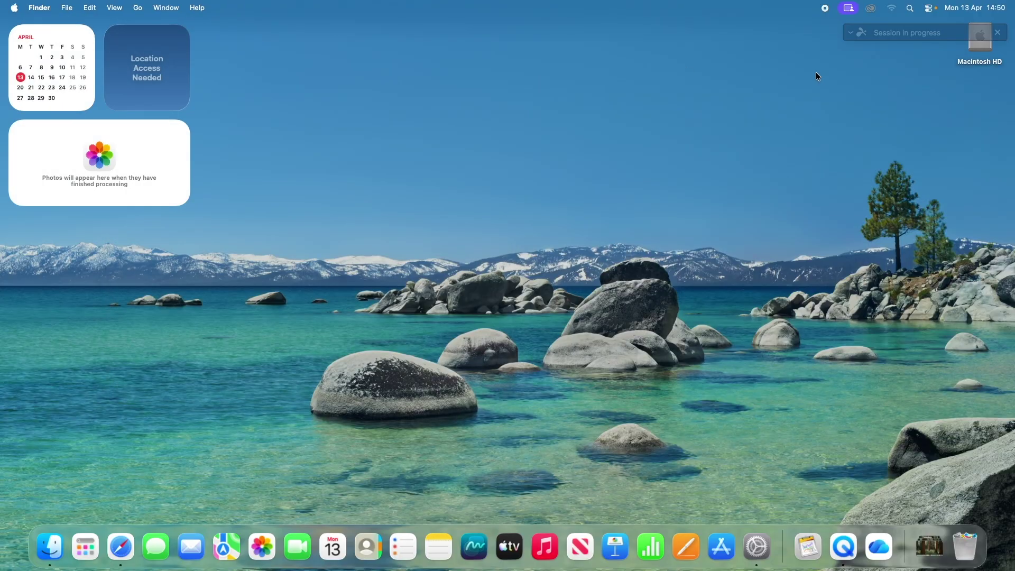
Open Disk Utility through Spotlight, run First Aid on the Macintosh HD volume group and close Disk Utility
click(911, 8)
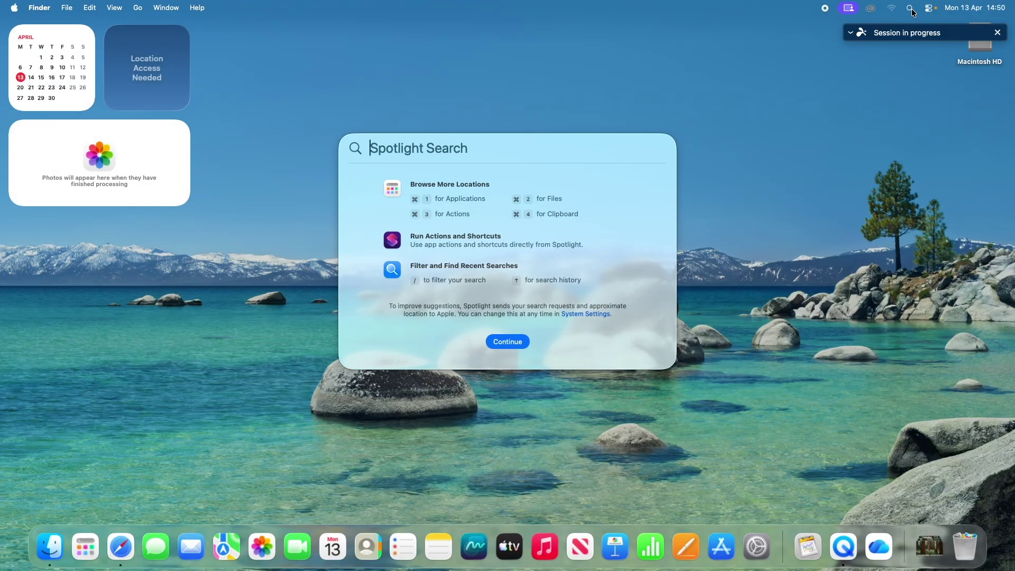
text(disk)
key(Return)
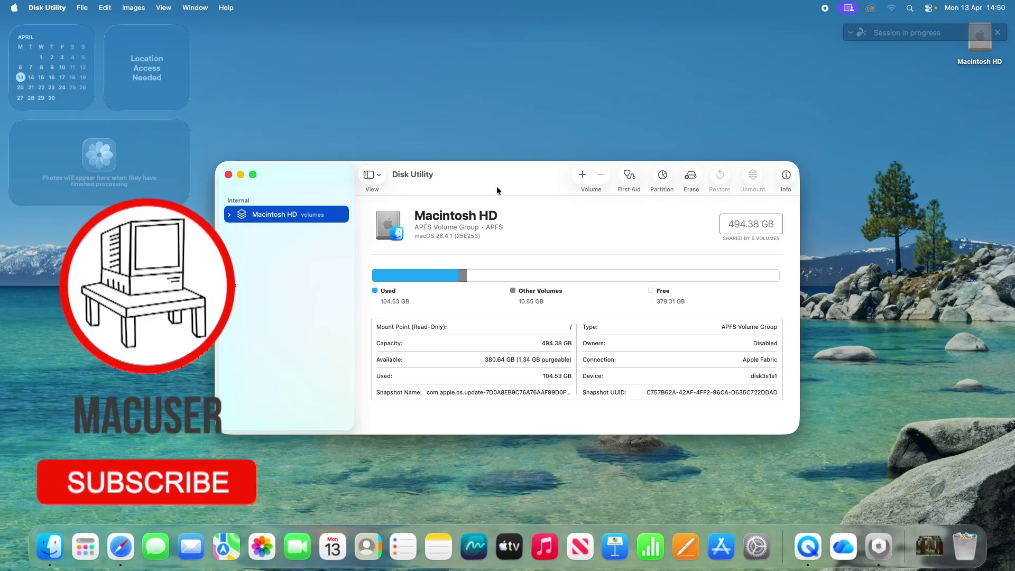
click(230, 216)
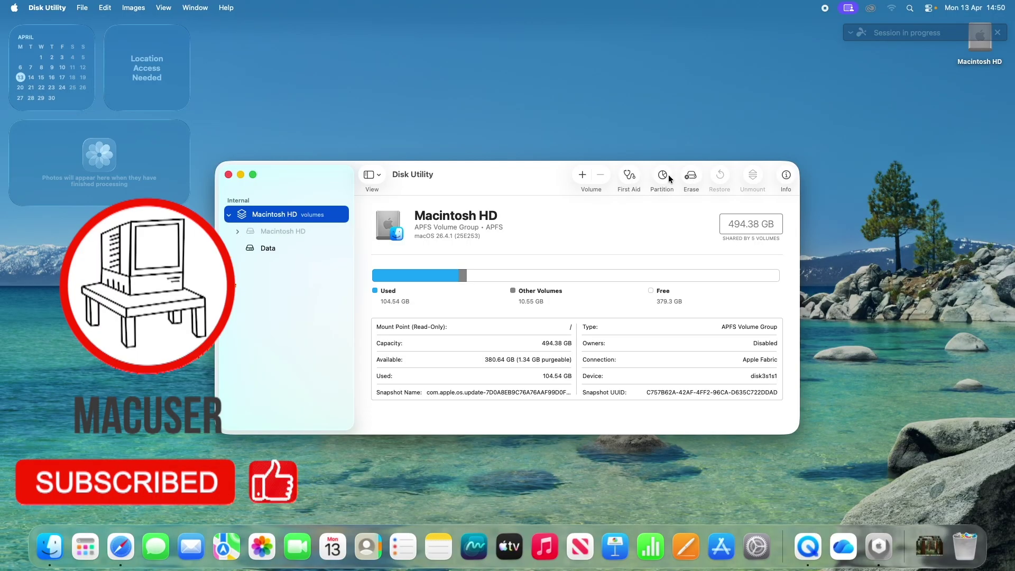
click(629, 176)
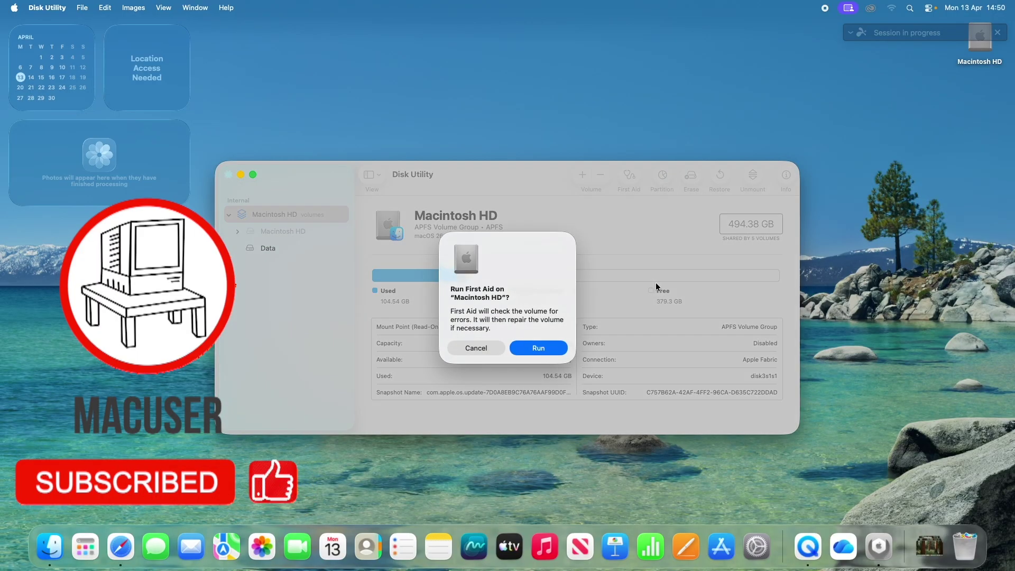
click(551, 350)
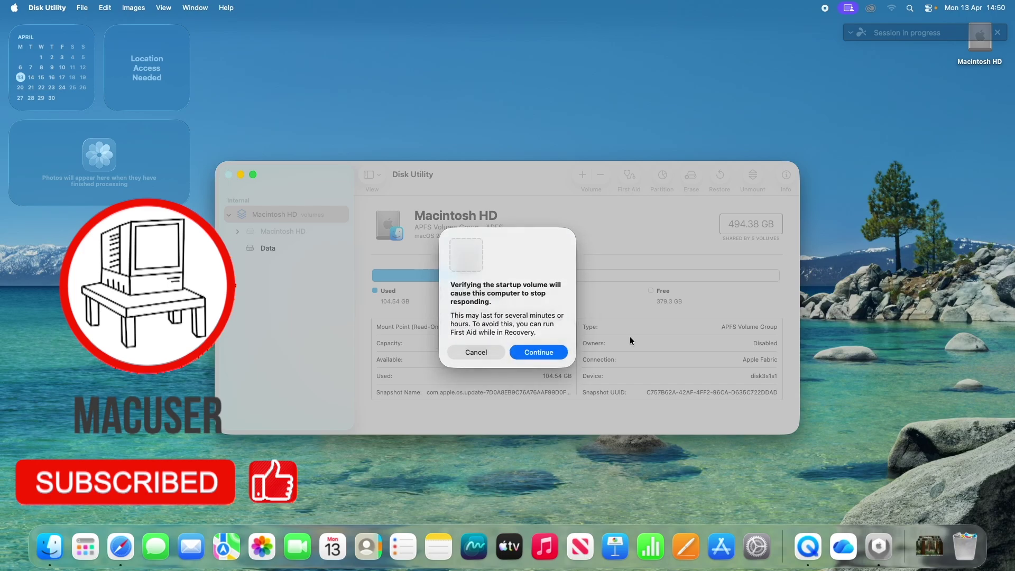
click(538, 351)
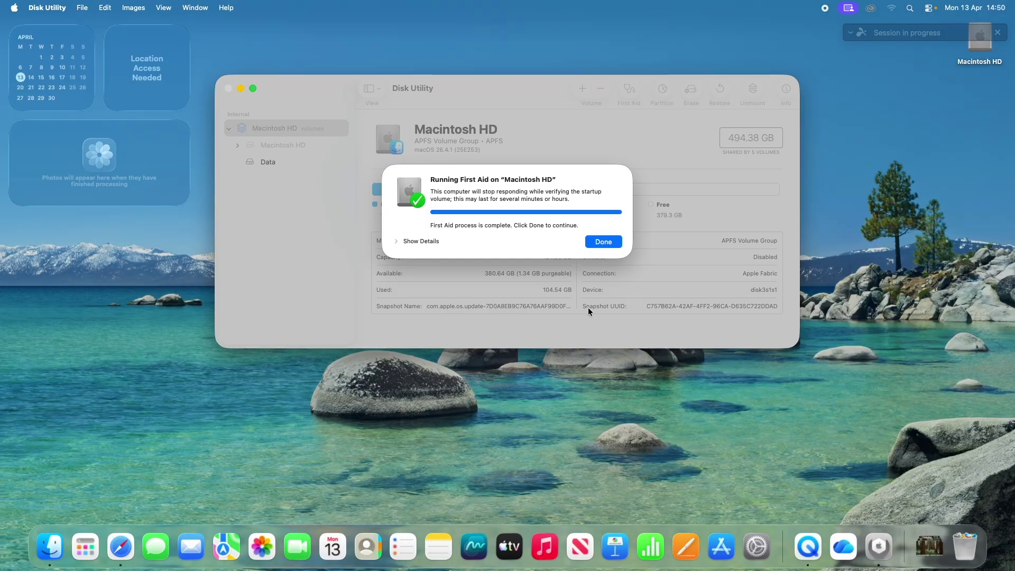
click(605, 243)
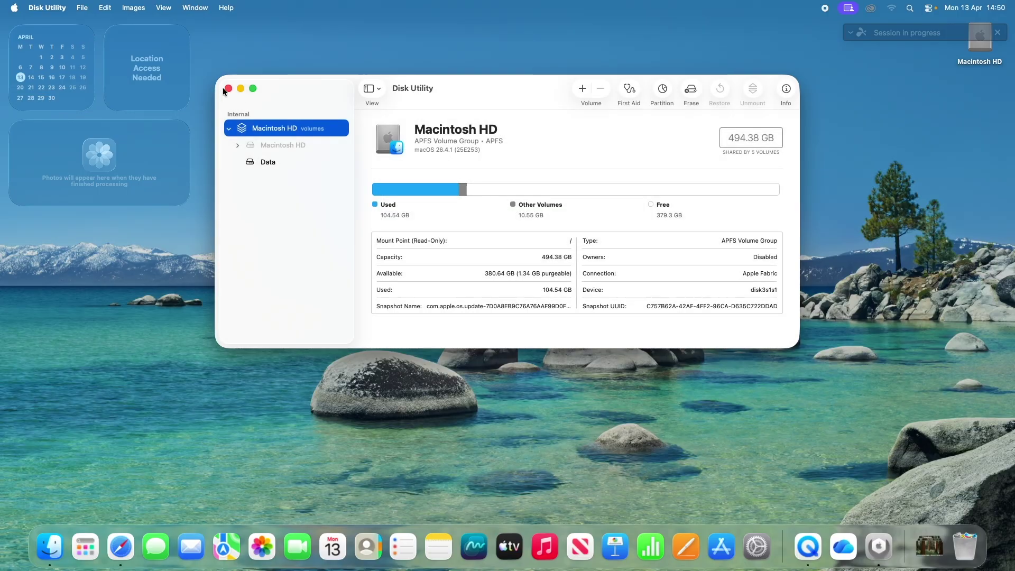
click(228, 88)
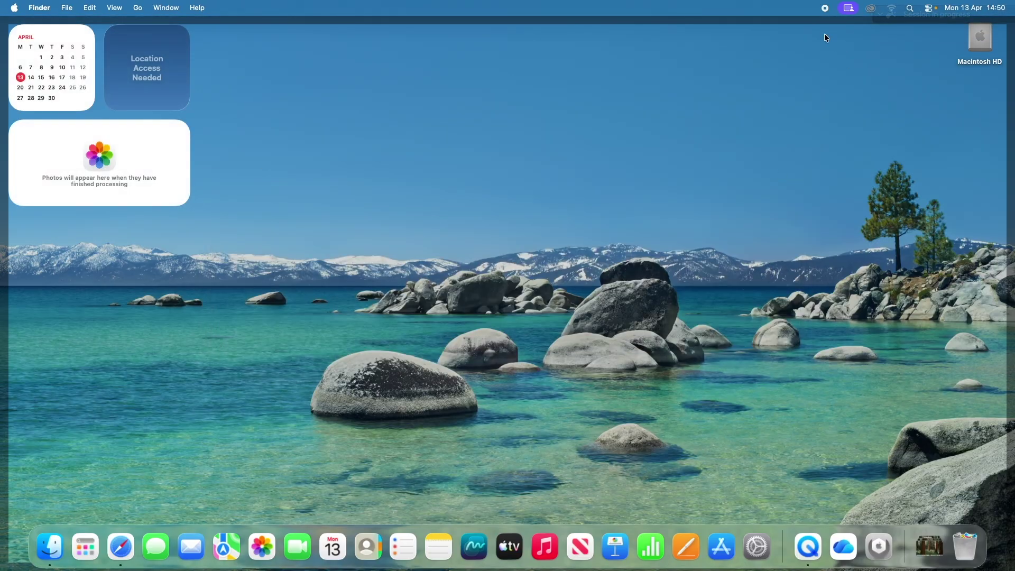